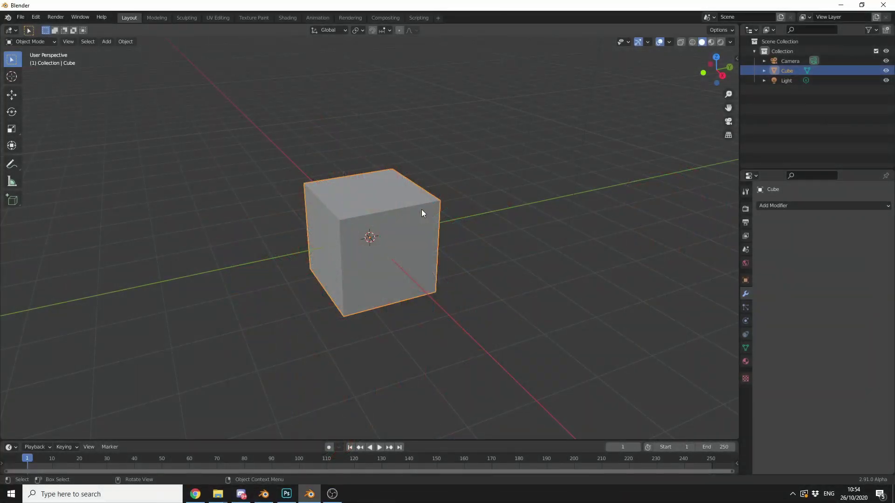
Add a Subdivision Surface modifier with viewport and render levels of 5, then apply it
{"action": "left_click", "coordinate": [805, 208]}
{"action": "left_click", "coordinate": [740, 359]}
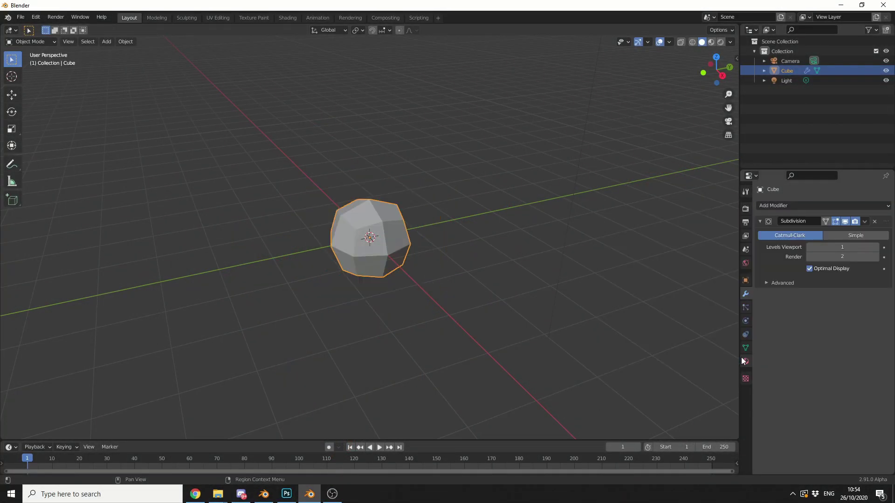
{"action": "left_click", "coordinate": [843, 247]}
{"action": "type", "text": "5"}
{"action": "key", "text": "Tab"}
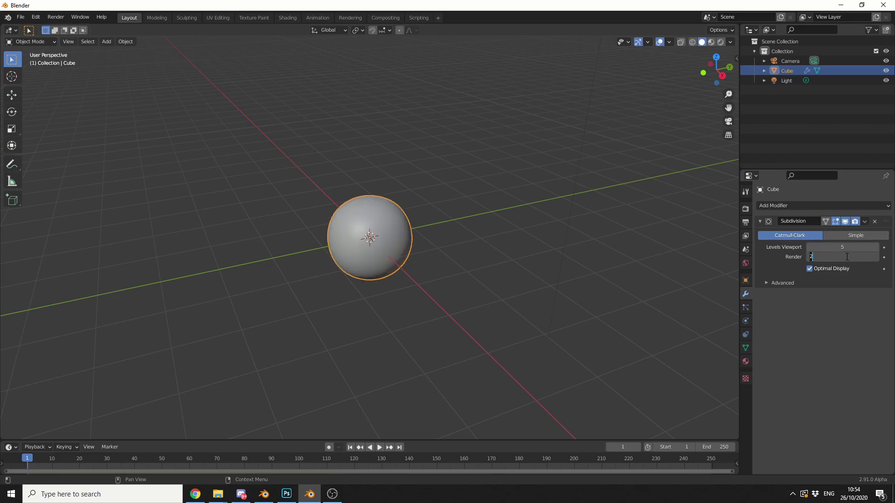
{"action": "type", "text": "5"}
{"action": "key", "text": "Return"}
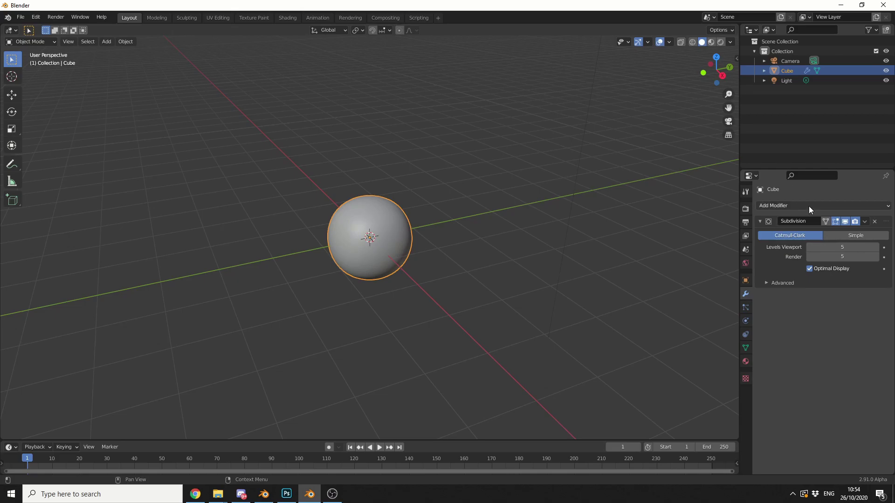
{"action": "left_click", "coordinate": [865, 222]}
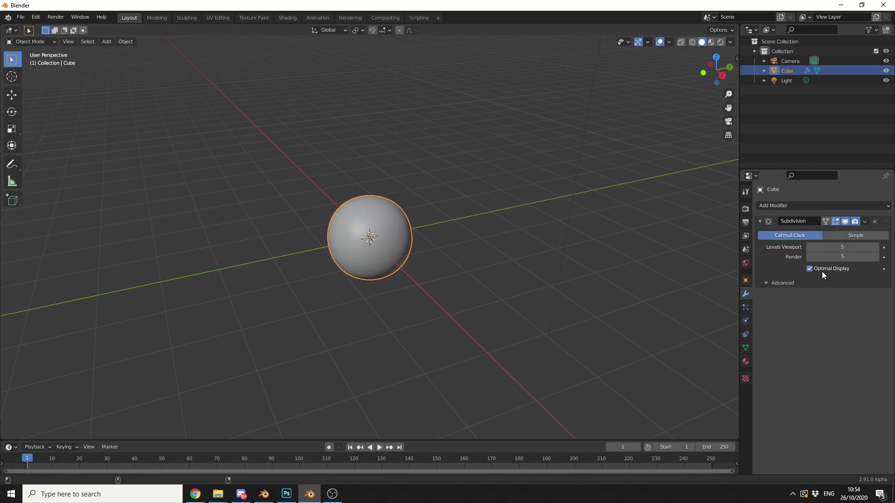
{"action": "key", "text": "ctrl+a"}
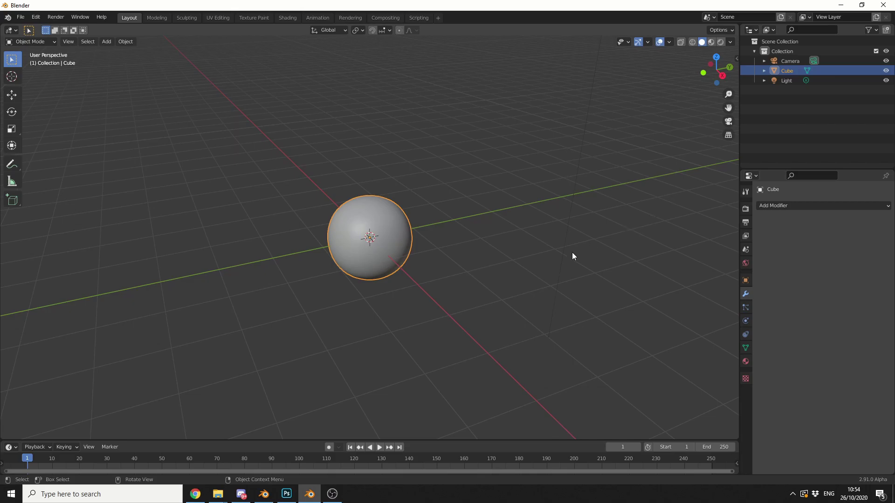
Switch to the Shading workspace and pan the node editor to show the Principled BSDF nodes
{"action": "scroll", "coordinate": [550, 264], "scroll_direction": "up", "scroll_amount": 2}
{"action": "right_click", "coordinate": [412, 247]}
{"action": "left_click", "coordinate": [412, 248]}
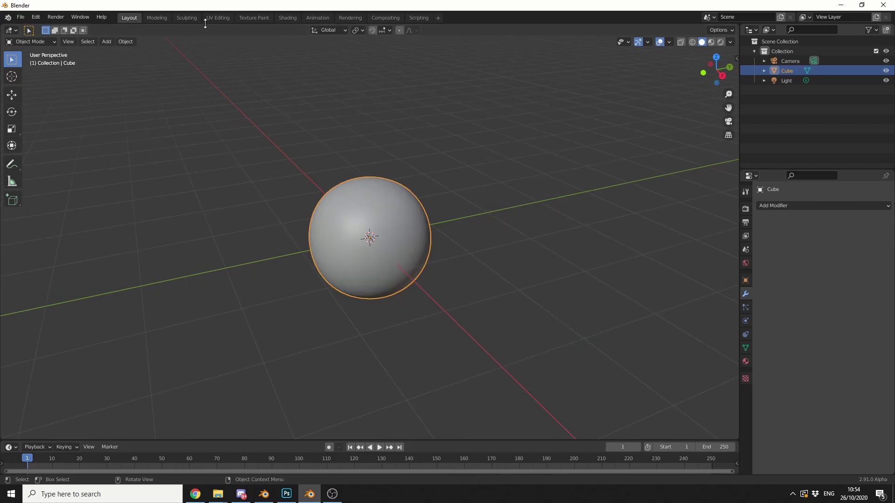
{"action": "left_click", "coordinate": [286, 18]}
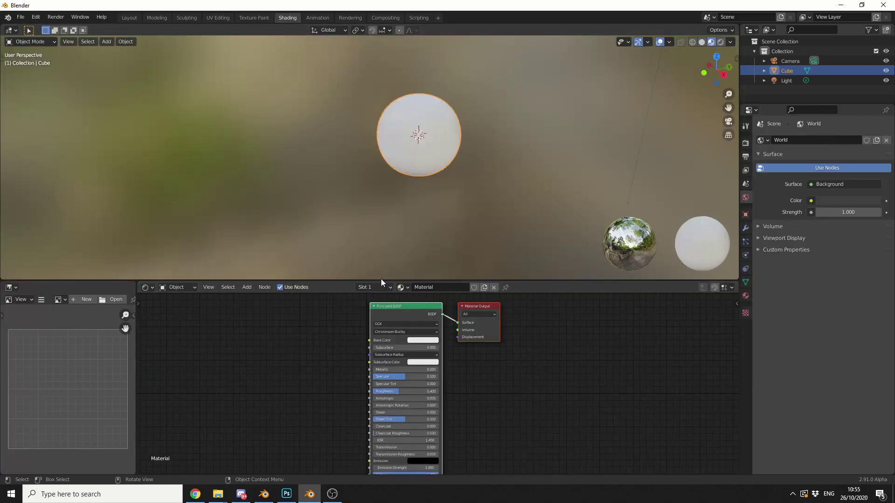
{"action": "middle_click_drag", "start_coordinate": [490, 406], "coordinate": [584, 411]}
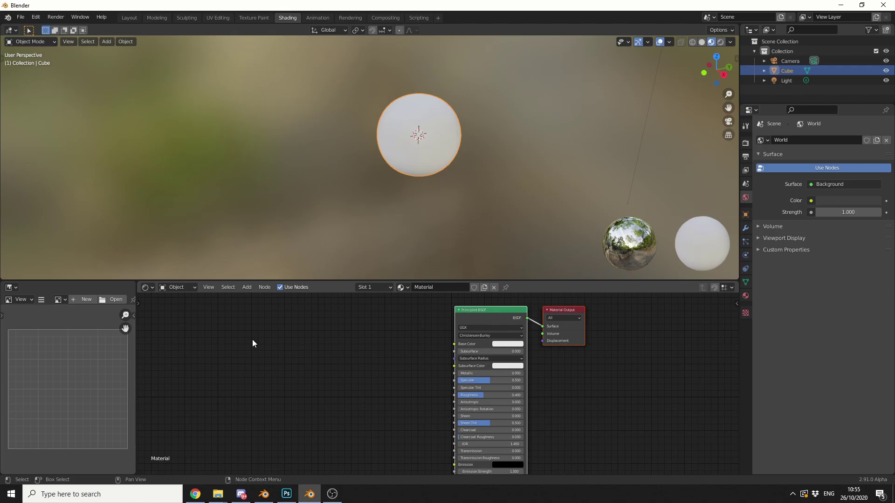
Add a Wave Texture node to the sphere's material by searching 'wave'
{"action": "key", "text": "shift+a"}
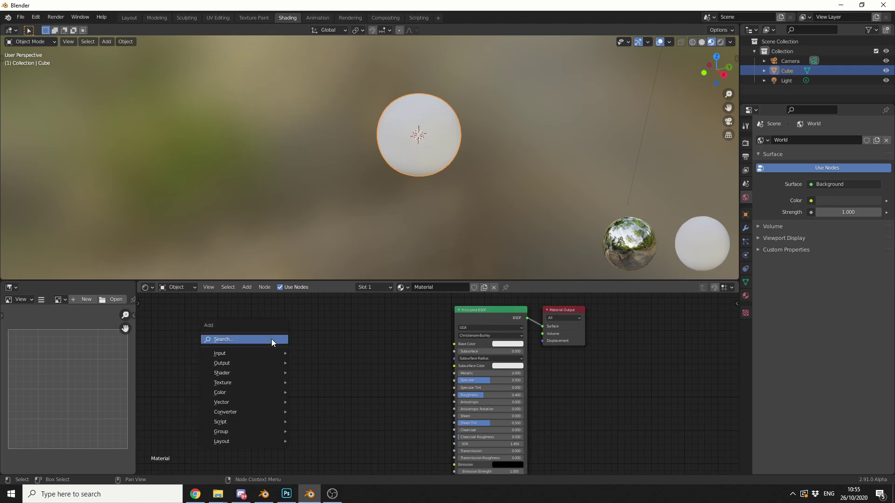
{"action": "left_click", "coordinate": [271, 339]}
{"action": "type", "text": "wave"}
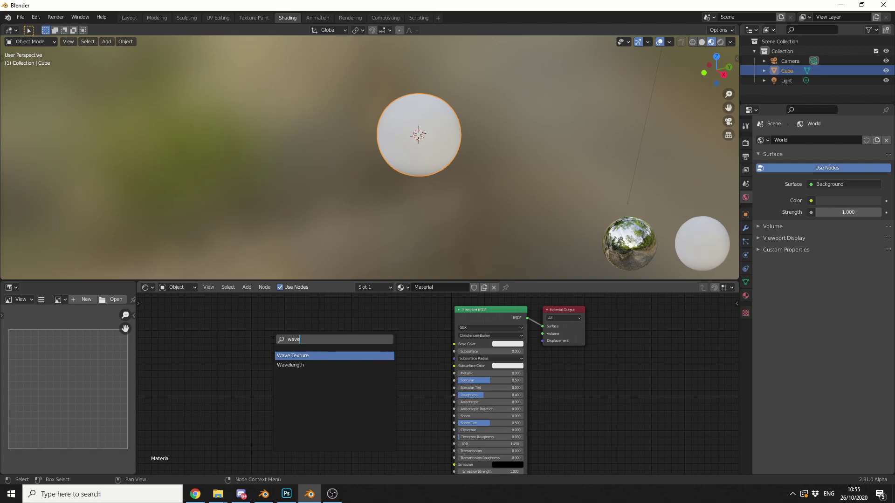
{"action": "left_click", "coordinate": [298, 356]}
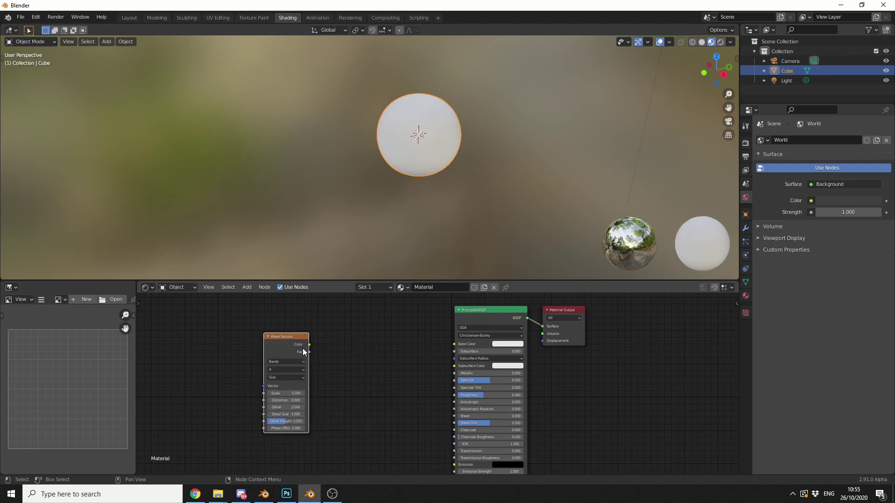
Add a ColorRamp node and place it between the texture and the shader
{"action": "key", "text": "shift+a"}
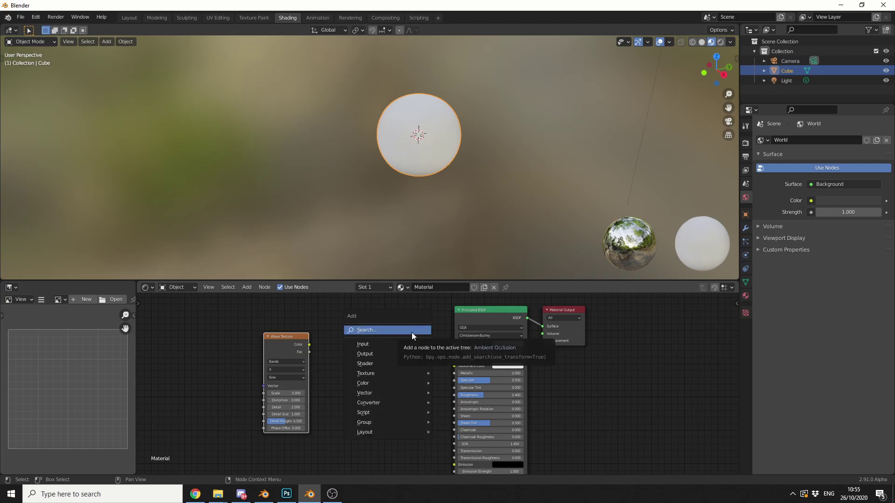
{"action": "left_click", "coordinate": [412, 332]}
{"action": "type", "text": "color"}
{"action": "key", "text": "Down"}
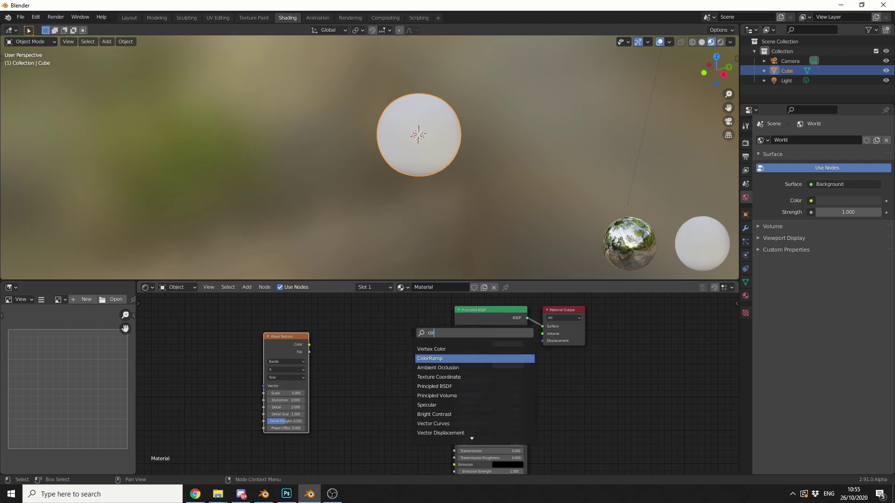
{"action": "key", "text": "Return"}
{"action": "left_click", "coordinate": [355, 318]}
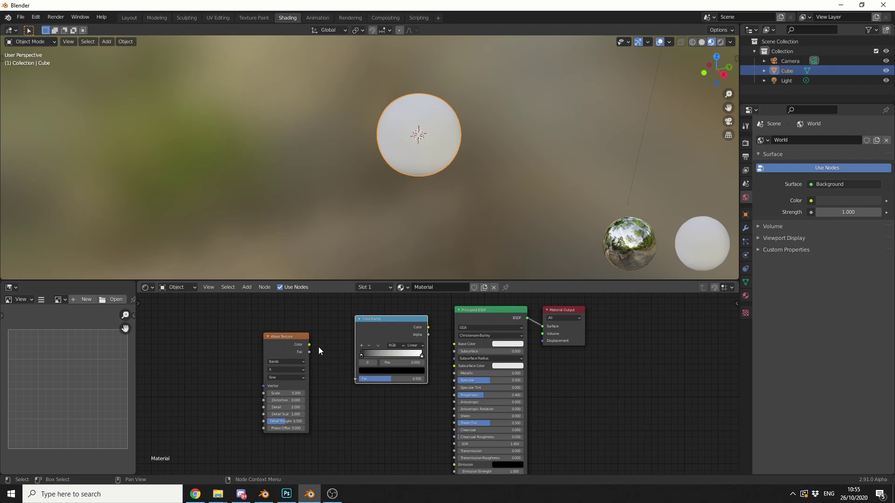
Wire Wave Texture Color into ColorRamp Fac and ColorRamp Color into Base Color
{"action": "left_click_drag", "start_coordinate": [309, 344], "coordinate": [355, 378]}
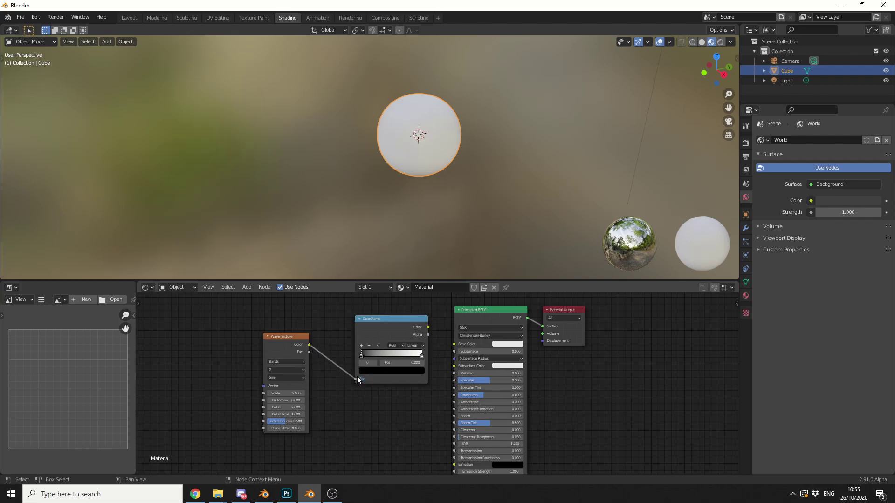
{"action": "left_click_drag", "start_coordinate": [432, 328], "coordinate": [454, 344]}
{"action": "scroll", "coordinate": [519, 179], "scroll_direction": "up", "scroll_amount": 2}
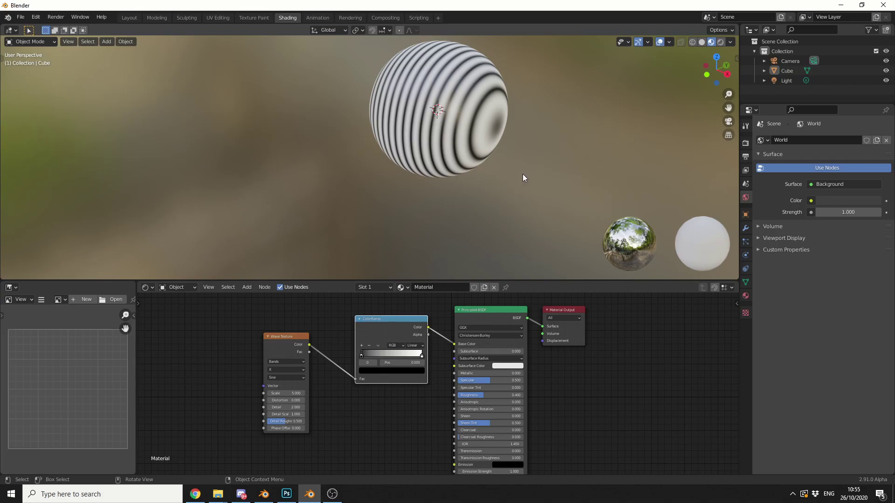
{"action": "mouse_move", "coordinate": [523, 172]}
{"action": "middle_mouse_down", "text": "shift"}
{"action": "mouse_move", "coordinate": [487, 228]}
{"action": "mouse_move", "coordinate": [516, 180]}
{"action": "middle_mouse_up", "text": "shift"}
{"action": "scroll", "coordinate": [504, 197], "scroll_direction": "up", "scroll_amount": 3}
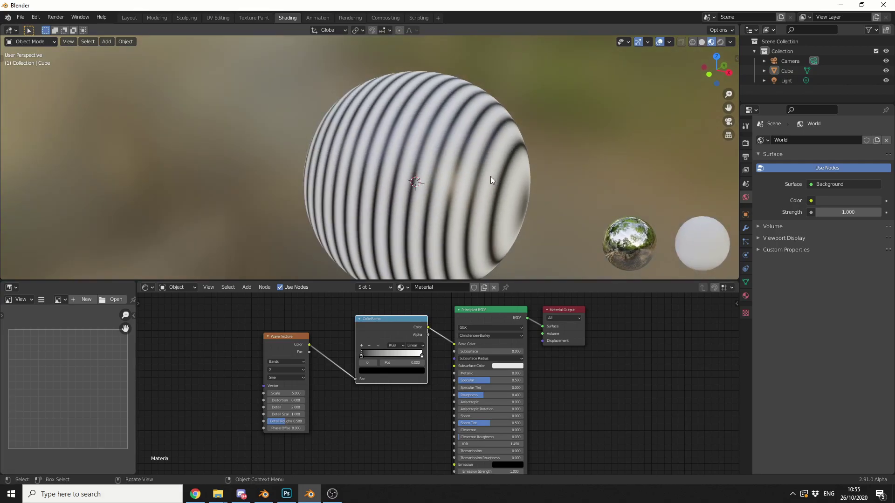
Switch the ColorRamp to Constant interpolation and move its white stop to 0.719
{"action": "scroll", "coordinate": [434, 326], "scroll_direction": "up", "scroll_amount": 2}
{"action": "left_click", "coordinate": [400, 365]}
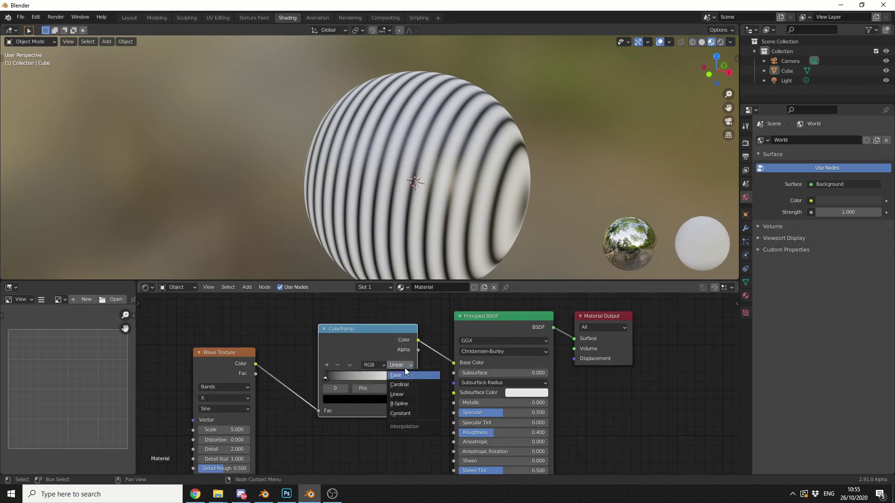
{"action": "left_click", "coordinate": [402, 410]}
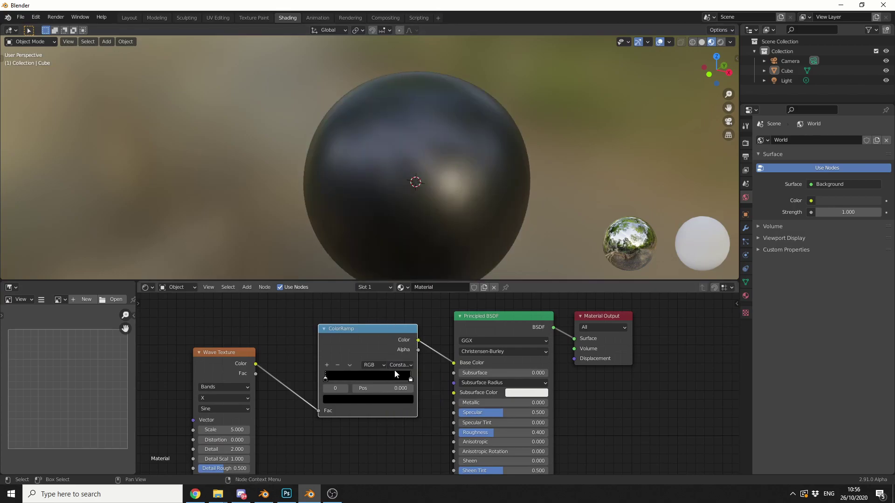
{"action": "left_click_drag", "start_coordinate": [410, 380], "coordinate": [381, 381]}
{"action": "middle_click_drag", "start_coordinate": [461, 223], "coordinate": [449, 205]}
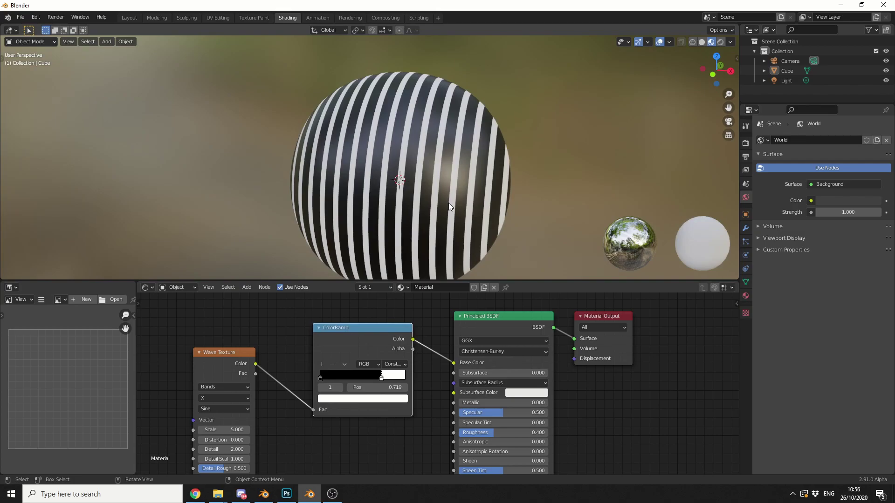
Add a red ColorRamp stop at 0.250 and shift the white stop to 0.795
{"action": "left_click", "coordinate": [322, 364]}
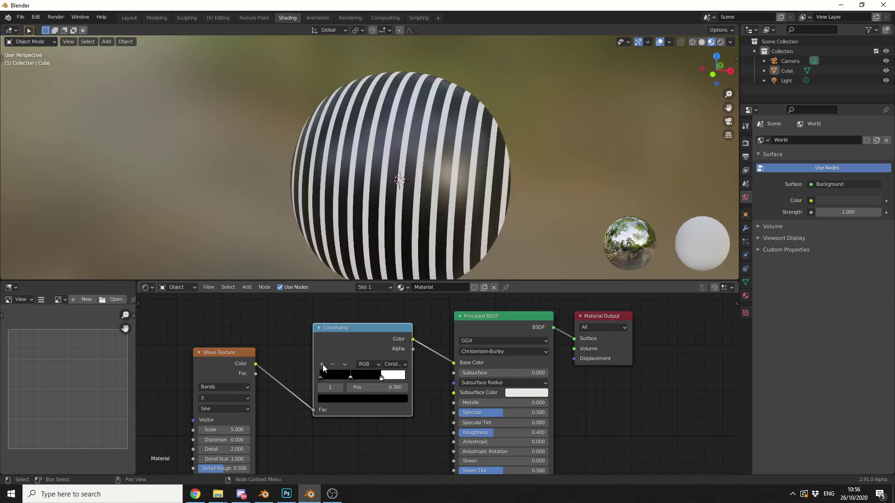
{"action": "left_click", "coordinate": [376, 399]}
{"action": "left_click_drag", "start_coordinate": [395, 308], "coordinate": [395, 278]}
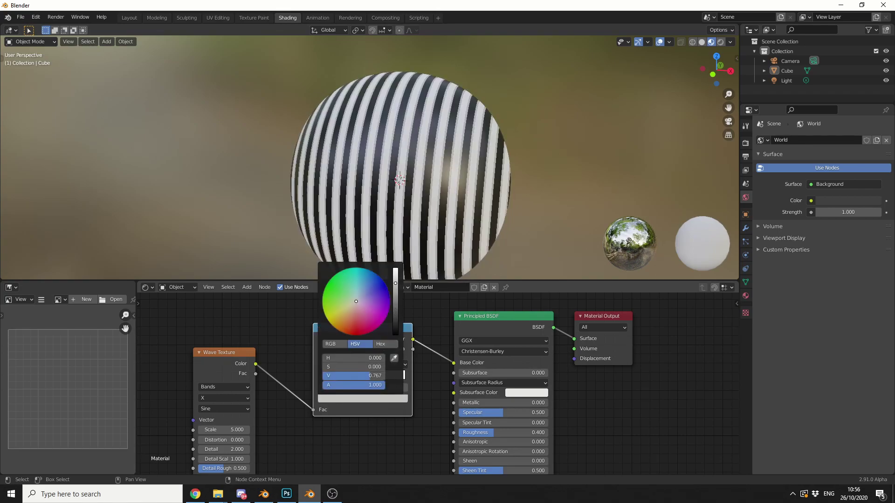
{"action": "left_click_drag", "start_coordinate": [356, 308], "coordinate": [361, 334]}
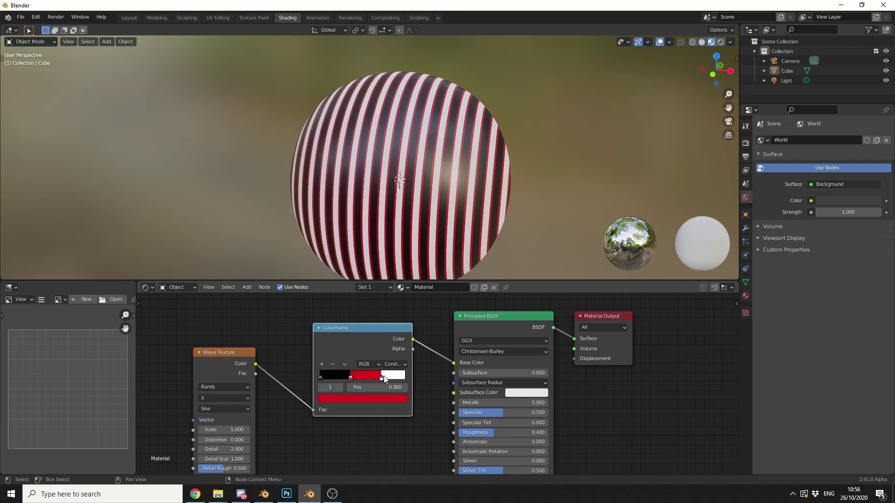
{"action": "left_click_drag", "start_coordinate": [385, 378], "coordinate": [341, 377]}
{"action": "middle_click_drag", "start_coordinate": [440, 210], "coordinate": [426, 195]}
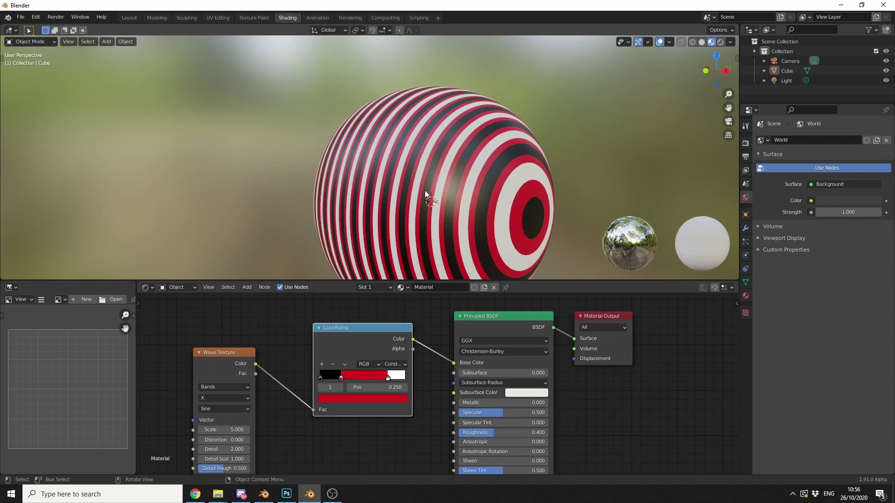
Set the Wave Texture type to Rings with a Saw profile
{"action": "middle_click_drag", "start_coordinate": [237, 389], "coordinate": [275, 363]}
{"action": "left_click", "coordinate": [274, 364]}
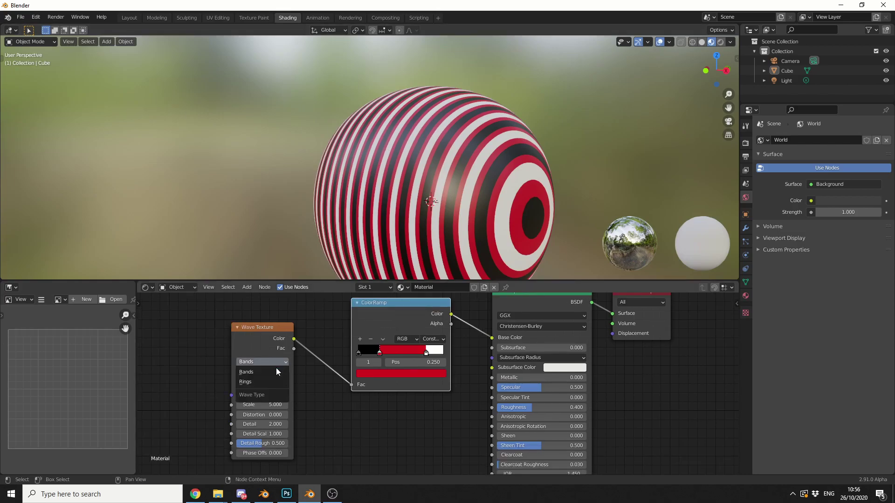
{"action": "left_click", "coordinate": [270, 382]}
{"action": "middle_click_drag", "start_coordinate": [438, 233], "coordinate": [490, 204]}
{"action": "left_click", "coordinate": [252, 383]}
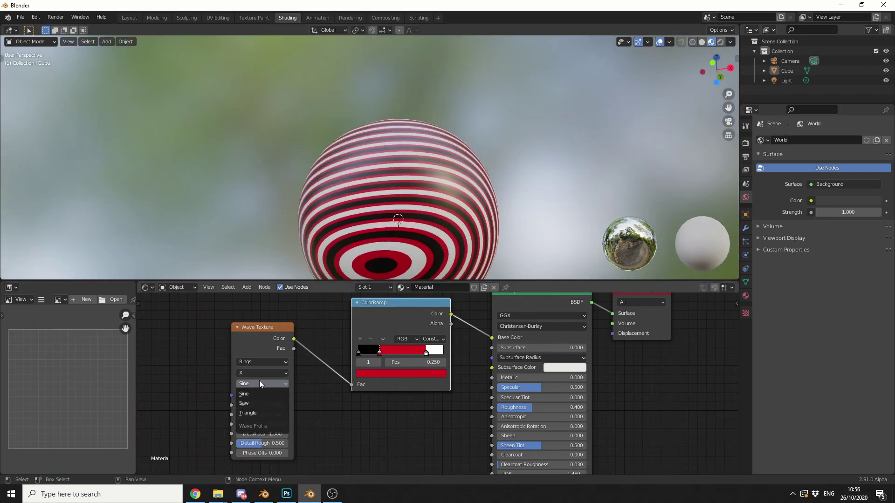
{"action": "left_click", "coordinate": [258, 402]}
{"action": "middle_click_drag", "start_coordinate": [394, 278], "coordinate": [485, 225]}
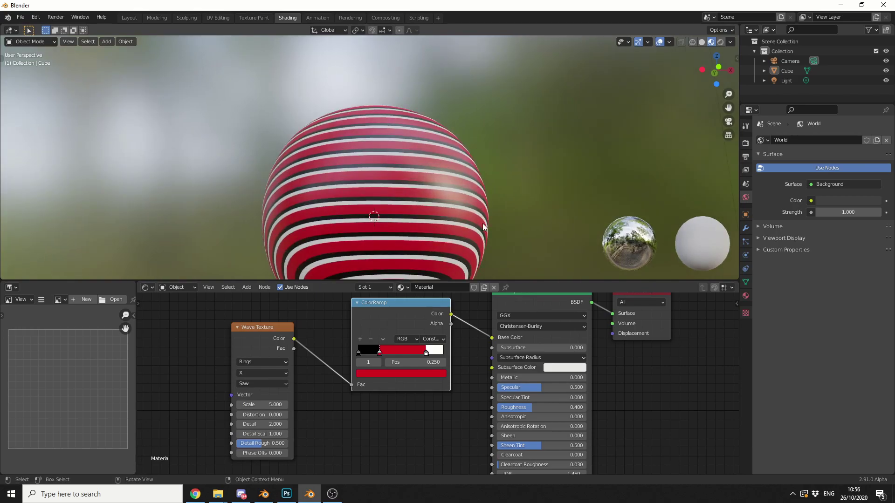
{"action": "middle_click_drag", "start_coordinate": [489, 120], "coordinate": [513, 164]}
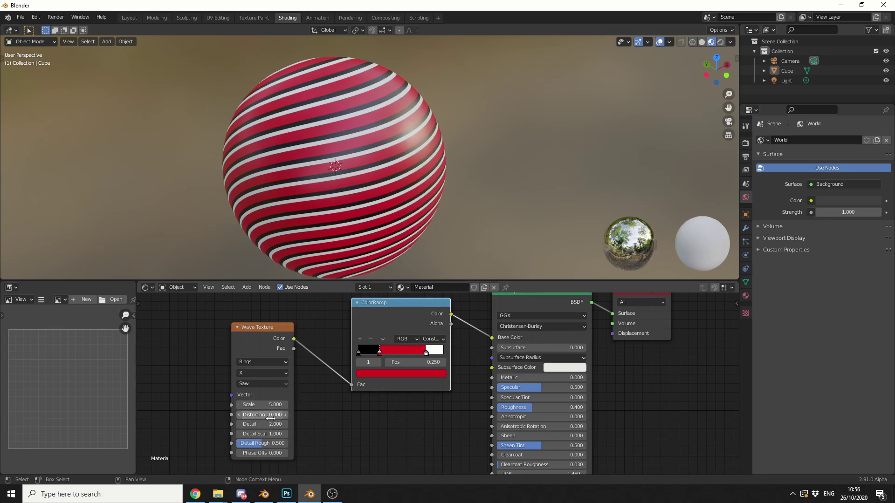
Raise the wave Distortion to 66.700 and lower its Scale to 1.100
{"action": "left_click_drag", "start_coordinate": [267, 414], "coordinate": [536, 414]}
{"action": "left_click_drag", "start_coordinate": [424, 415], "coordinate": [466, 415]}
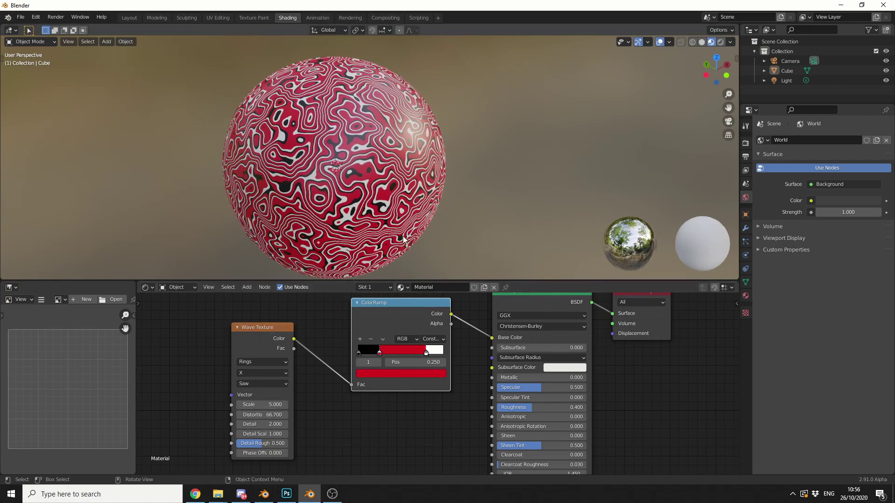
{"action": "middle_click_drag", "start_coordinate": [419, 200], "coordinate": [443, 210]}
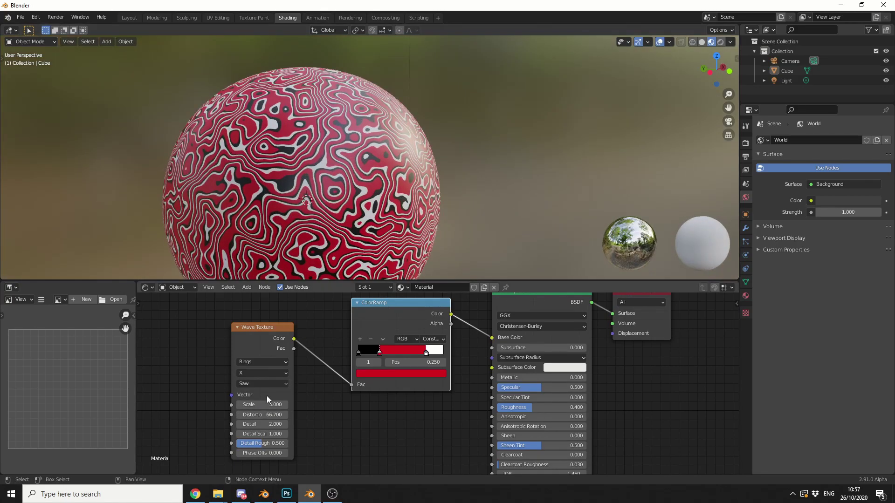
{"action": "left_click_drag", "start_coordinate": [263, 404], "coordinate": [243, 404]}
{"action": "scroll", "coordinate": [353, 227], "scroll_direction": "down", "scroll_amount": 1}
{"action": "mouse_move", "coordinate": [353, 224]}
{"action": "middle_mouse_down"}
{"action": "mouse_move", "coordinate": [402, 229]}
{"action": "mouse_move", "coordinate": [456, 177]}
{"action": "mouse_move", "coordinate": [407, 229]}
{"action": "mouse_move", "coordinate": [422, 204]}
{"action": "mouse_move", "coordinate": [357, 223]}
{"action": "middle_mouse_up"}
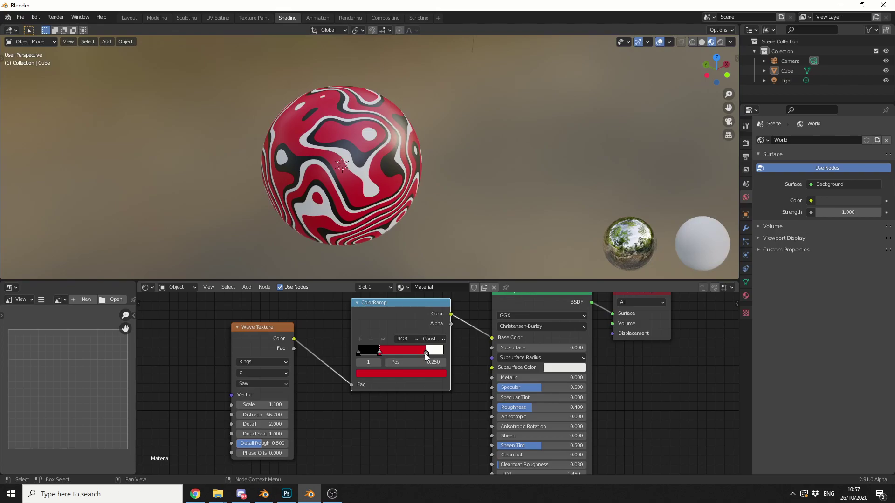
Move the white stop to 0.633, then try higher Detail and Detail Scale and undo them
{"action": "left_click_drag", "start_coordinate": [425, 353], "coordinate": [412, 353]}
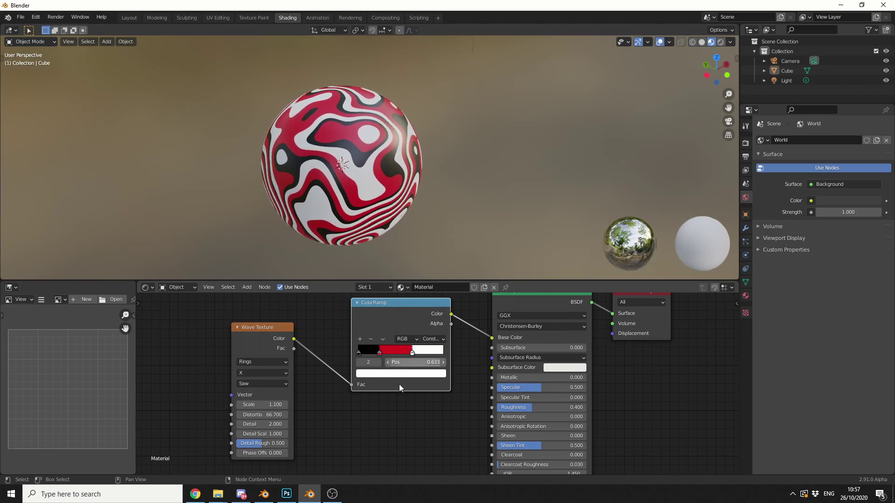
{"action": "middle_click_drag", "start_coordinate": [399, 384], "coordinate": [410, 368]}
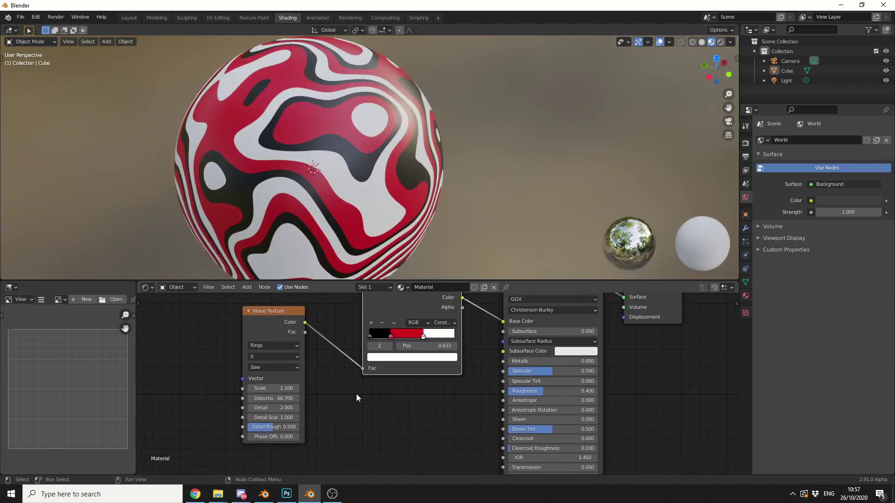
{"action": "left_click_drag", "start_coordinate": [275, 408], "coordinate": [335, 408]}
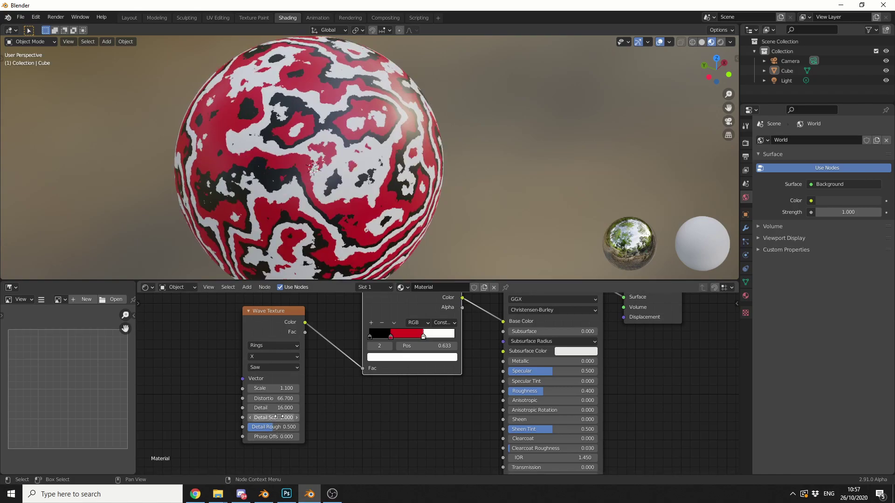
{"action": "left_click_drag", "start_coordinate": [268, 417], "coordinate": [288, 408]}
{"action": "key", "text": "ctrl+z"}
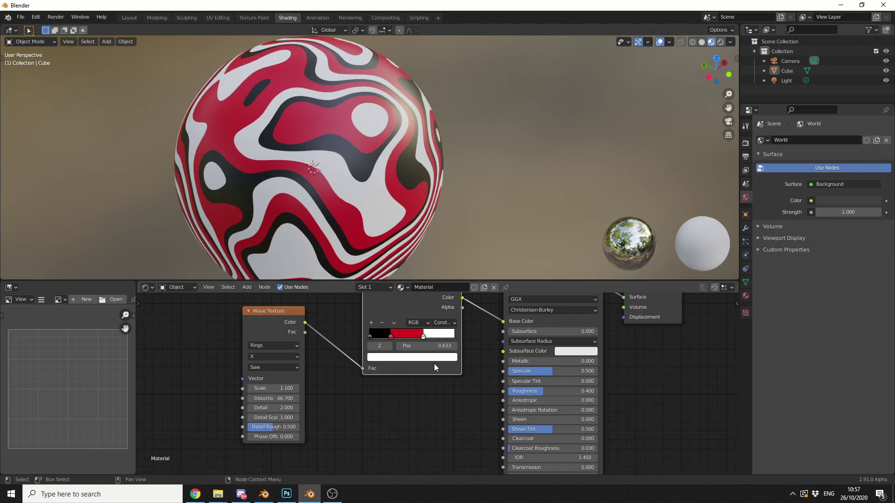
{"action": "scroll", "coordinate": [447, 394], "scroll_direction": "down", "scroll_amount": 1}
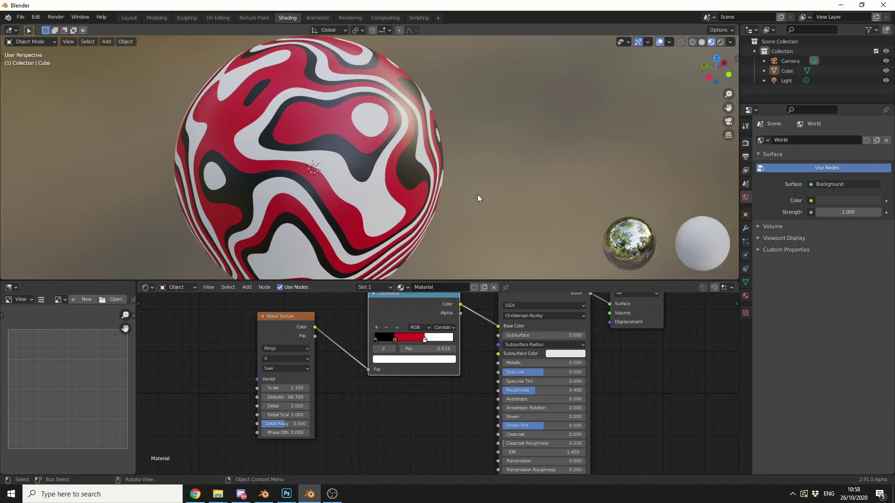
Add a Displace modifier to the sphere in the Layout workspace with material preview shading
{"action": "left_click", "coordinate": [322, 142]}
{"action": "left_click", "coordinate": [127, 18]}
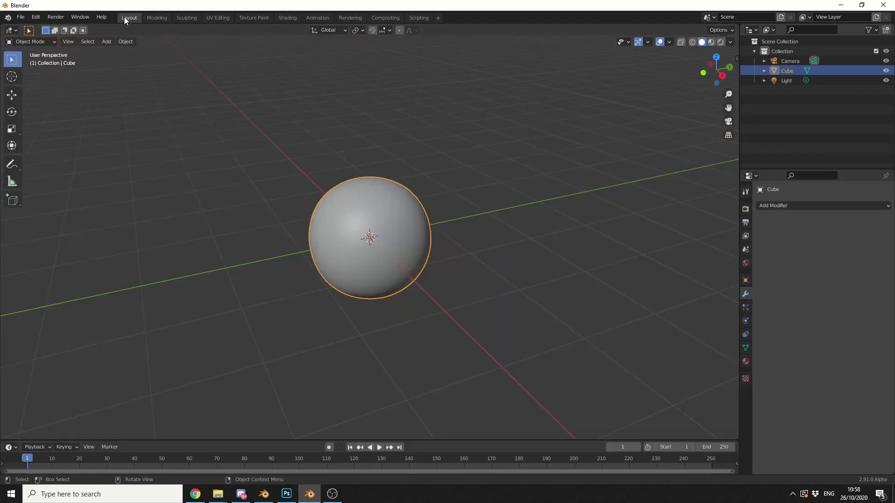
{"action": "left_click", "coordinate": [791, 209]}
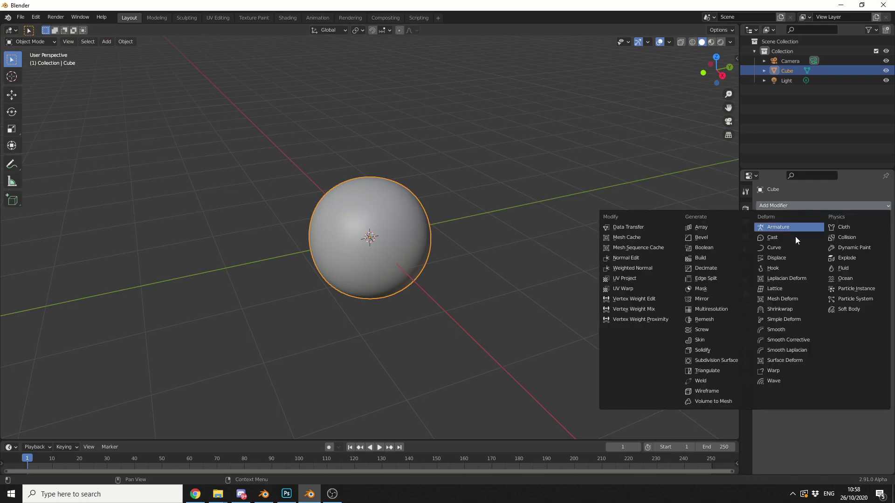
{"action": "left_click", "coordinate": [775, 259]}
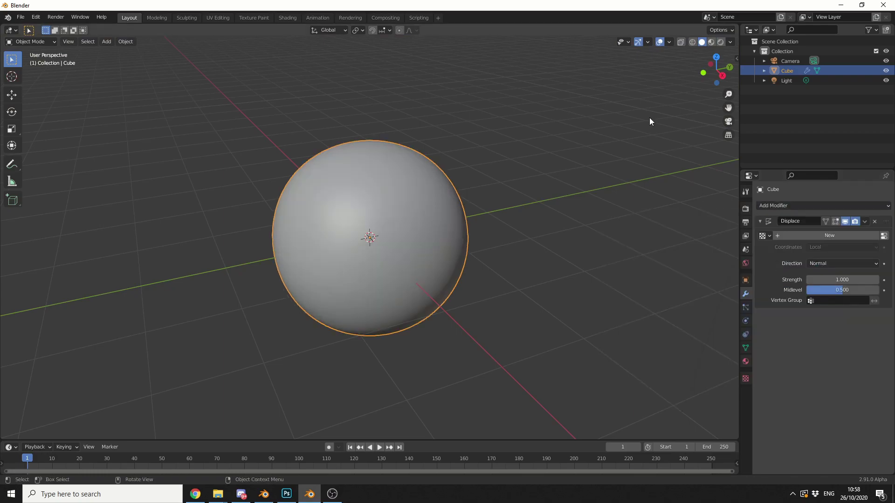
{"action": "left_click", "coordinate": [711, 42]}
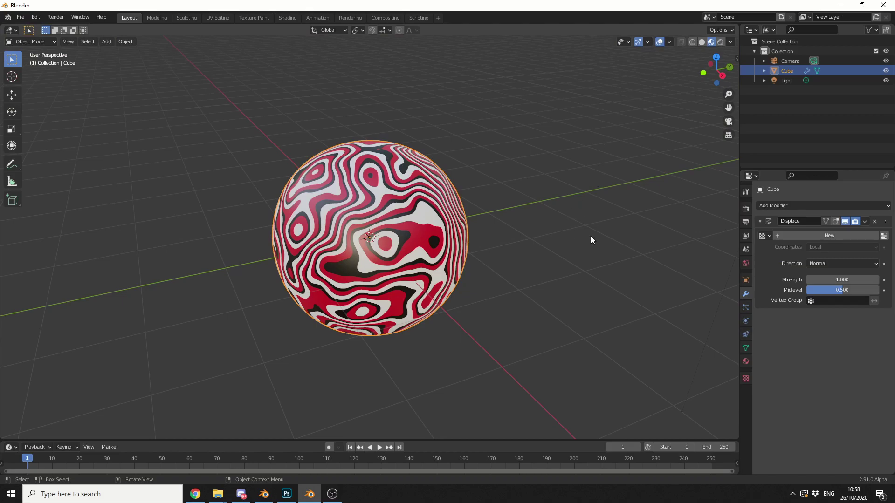
{"action": "middle_click_drag", "start_coordinate": [590, 237], "coordinate": [694, 224]}
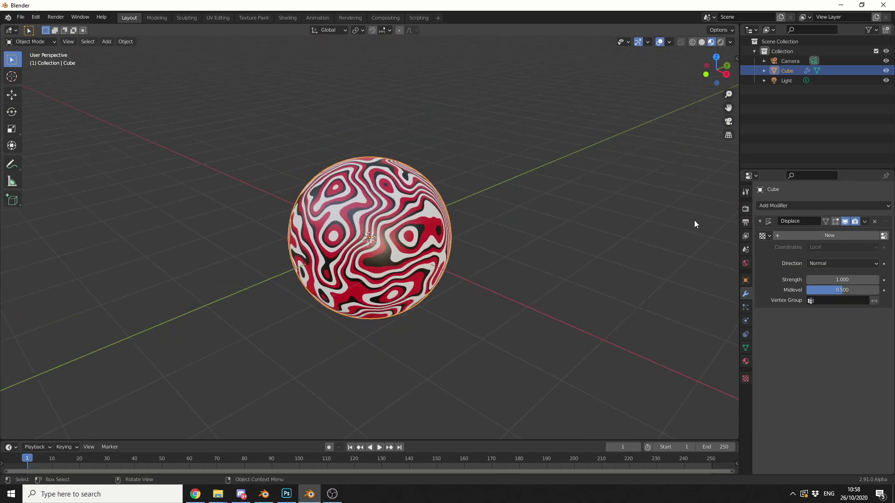
Give the displacement a Marble texture of Size 0.65 and apply the modifier
{"action": "left_click", "coordinate": [884, 237]}
{"action": "left_click", "coordinate": [843, 232]}
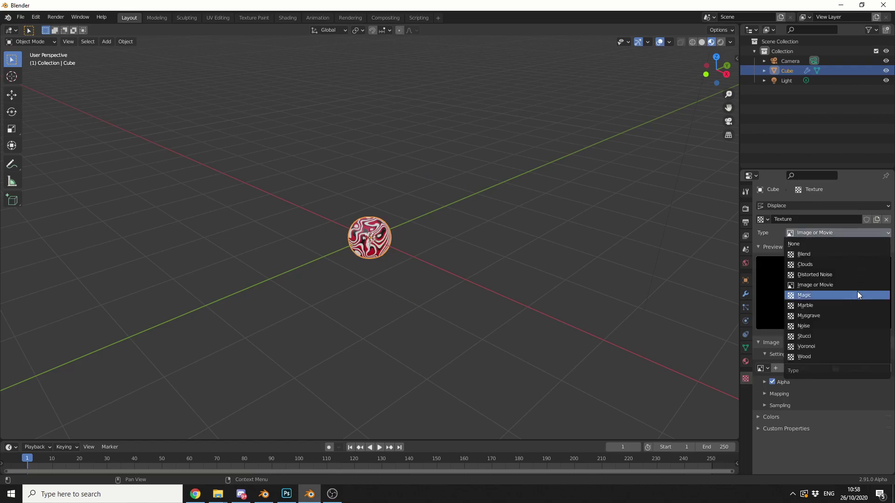
{"action": "left_click", "coordinate": [841, 304]}
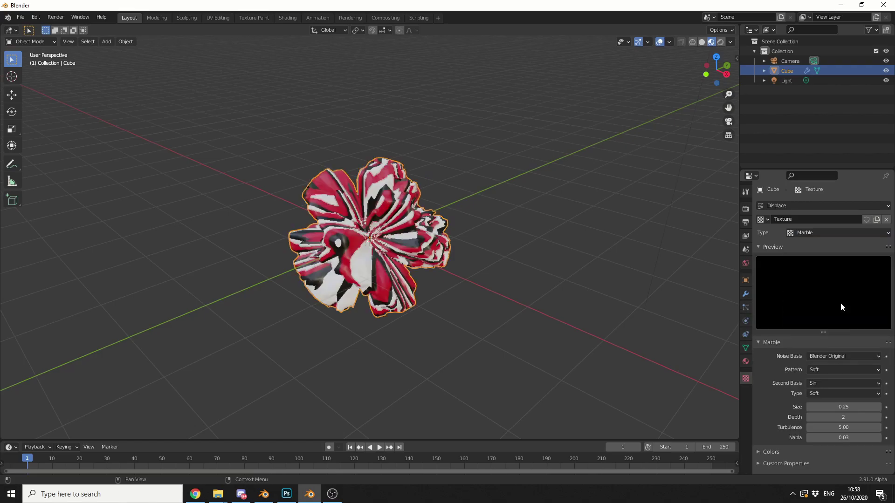
{"action": "middle_click_drag", "start_coordinate": [577, 326], "coordinate": [582, 286]}
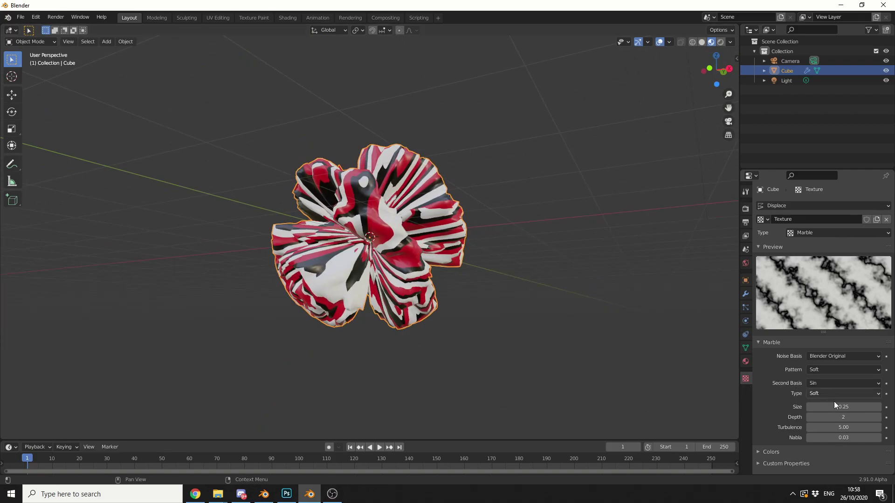
{"action": "left_click_drag", "start_coordinate": [834, 407], "coordinate": [888, 407]}
{"action": "middle_click_drag", "start_coordinate": [619, 381], "coordinate": [735, 369]}
{"action": "left_click", "coordinate": [745, 293]}
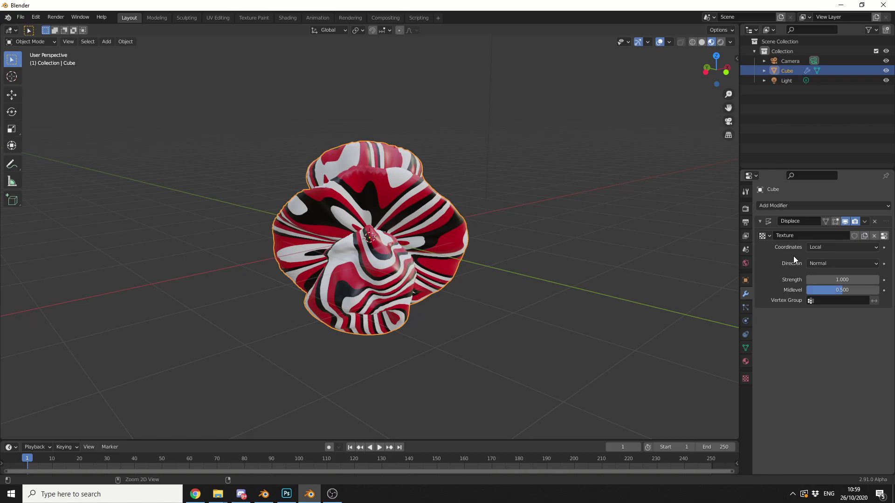
{"action": "key", "text": "ctrl+a"}
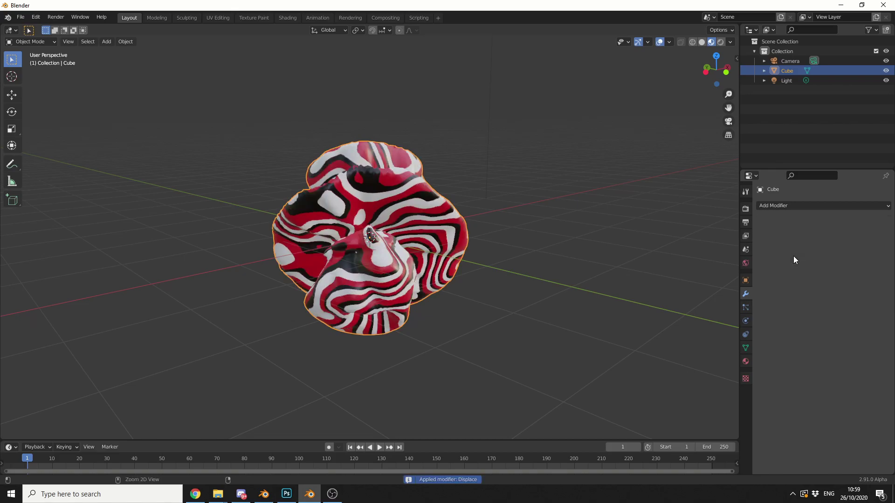
Add a Subdivision Surface modifier with viewport and render levels of 3 and apply it
{"action": "left_click", "coordinate": [789, 207]}
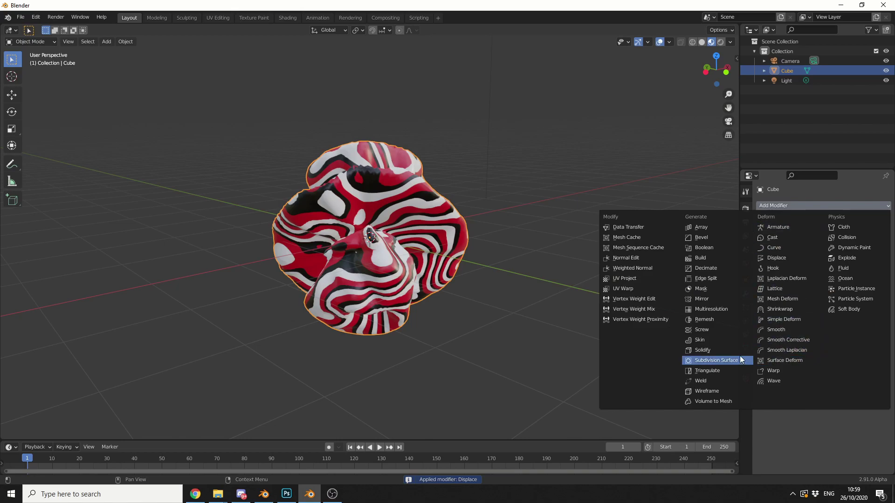
{"action": "left_click", "coordinate": [712, 360]}
{"action": "middle_click_drag", "start_coordinate": [600, 289], "coordinate": [575, 273]}
{"action": "scroll", "coordinate": [409, 152], "scroll_direction": "up", "scroll_amount": 2}
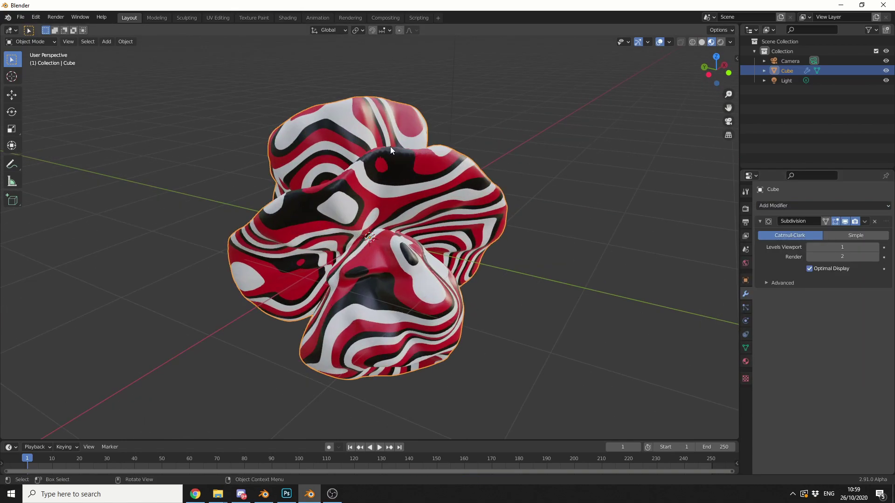
{"action": "left_click", "coordinate": [852, 247]}
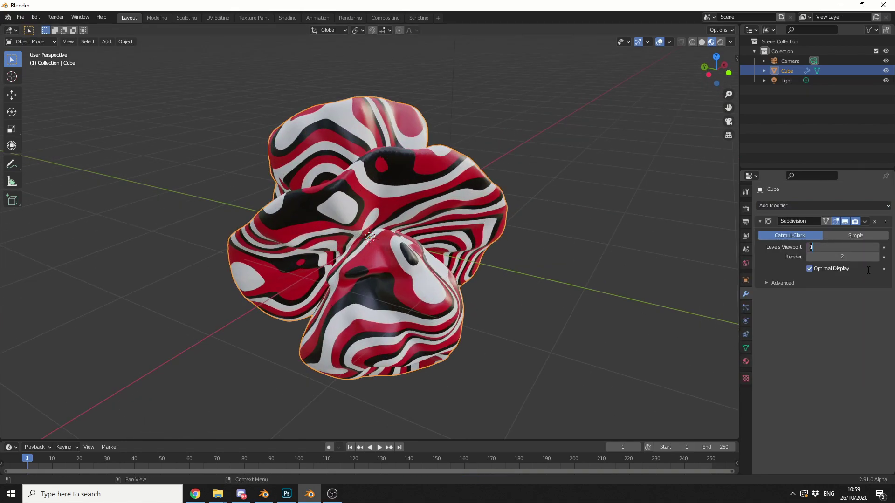
{"action": "type", "text": "3"}
{"action": "key", "text": "Tab"}
{"action": "type", "text": "3"}
{"action": "key", "text": "Return"}
{"action": "left_click", "coordinate": [683, 268]}
{"action": "middle_click_drag", "start_coordinate": [600, 268], "coordinate": [576, 263]}
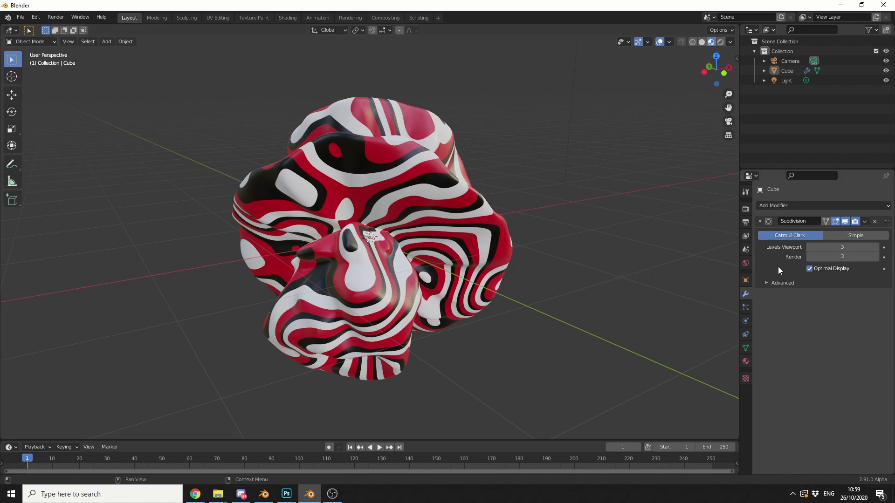
{"action": "key", "text": "ctrl+a"}
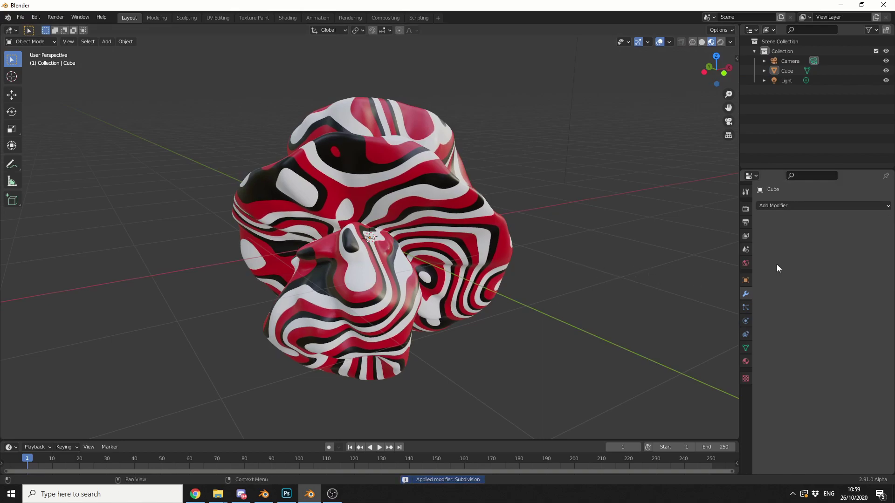
Add another Displace modifier using a Stucci texture with Size 0.99 and Turbulence 0.10
{"action": "left_click", "coordinate": [784, 206]}
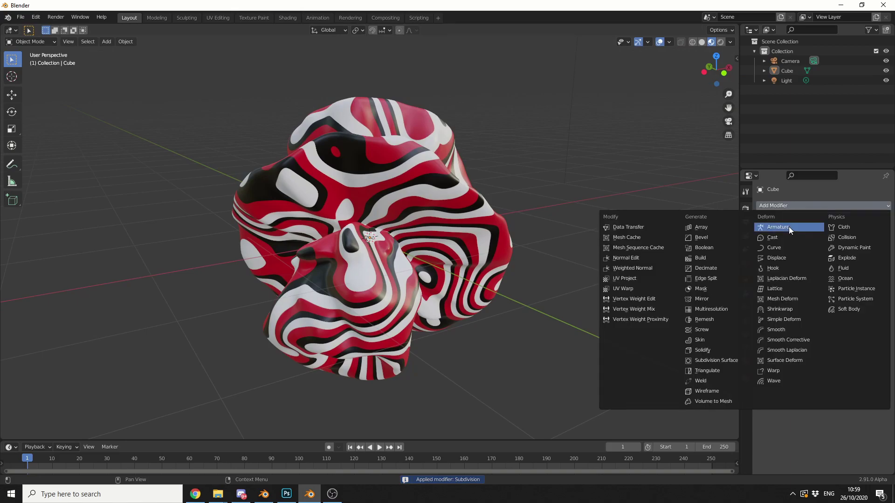
{"action": "left_click", "coordinate": [792, 259]}
{"action": "left_click", "coordinate": [831, 232]}
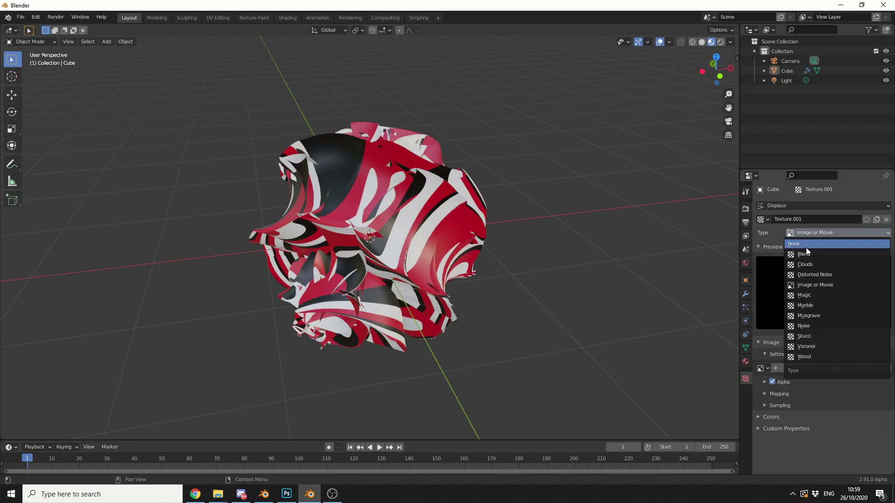
{"action": "left_click", "coordinate": [820, 335]}
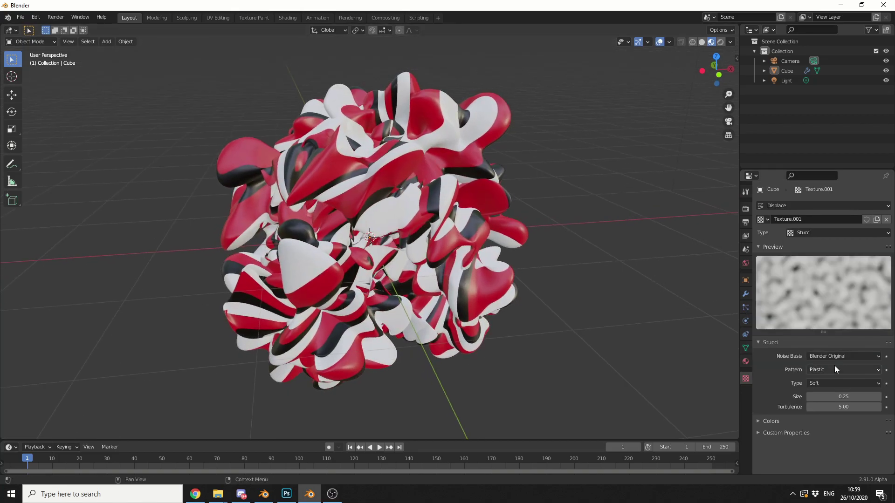
{"action": "left_click_drag", "start_coordinate": [838, 397], "coordinate": [795, 407]}
{"action": "middle_click_drag", "start_coordinate": [535, 280], "coordinate": [512, 303]}
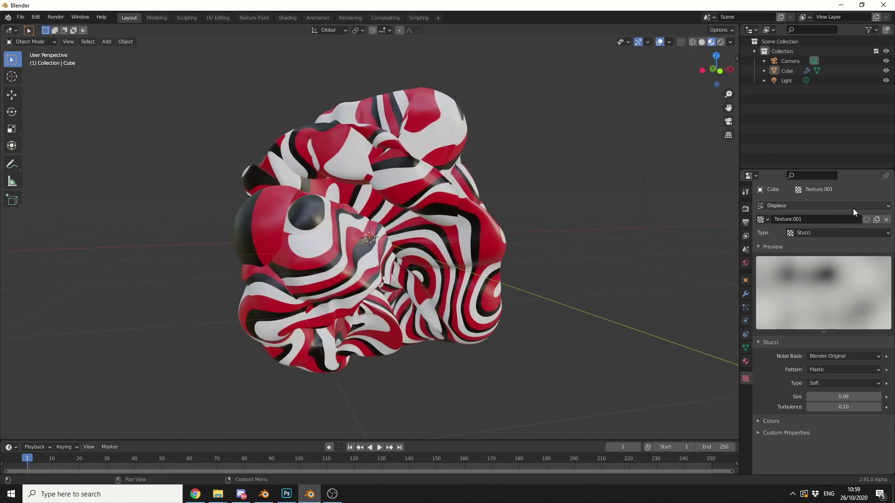
{"action": "left_click", "coordinate": [745, 293]}
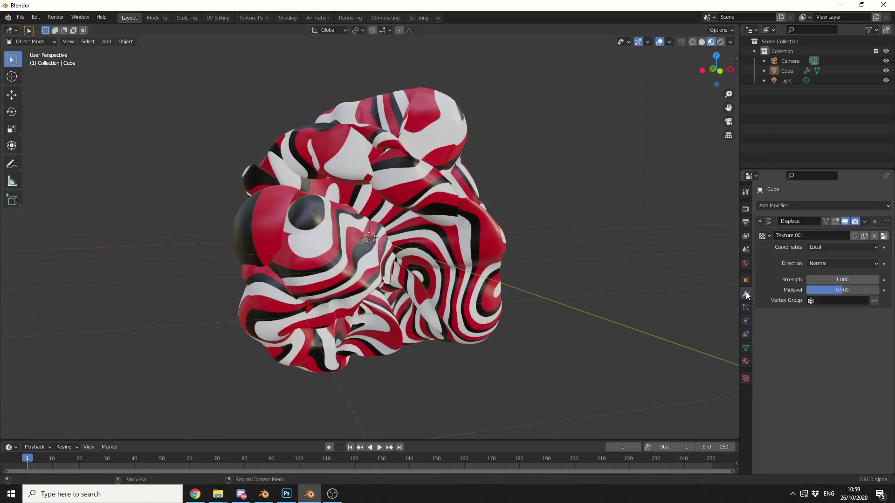
Apply the Stucci Displace modifier and zoom out to view the whole blob
{"action": "left_click", "coordinate": [866, 221]}
{"action": "left_click", "coordinate": [853, 233]}
{"action": "middle_click_drag", "start_coordinate": [629, 252], "coordinate": [418, 275]}
{"action": "scroll", "coordinate": [596, 275], "scroll_direction": "down", "scroll_amount": 4}
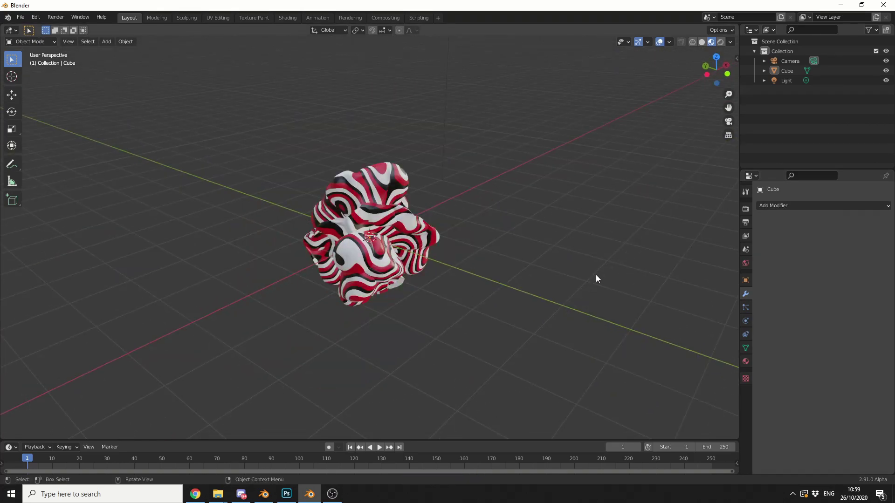